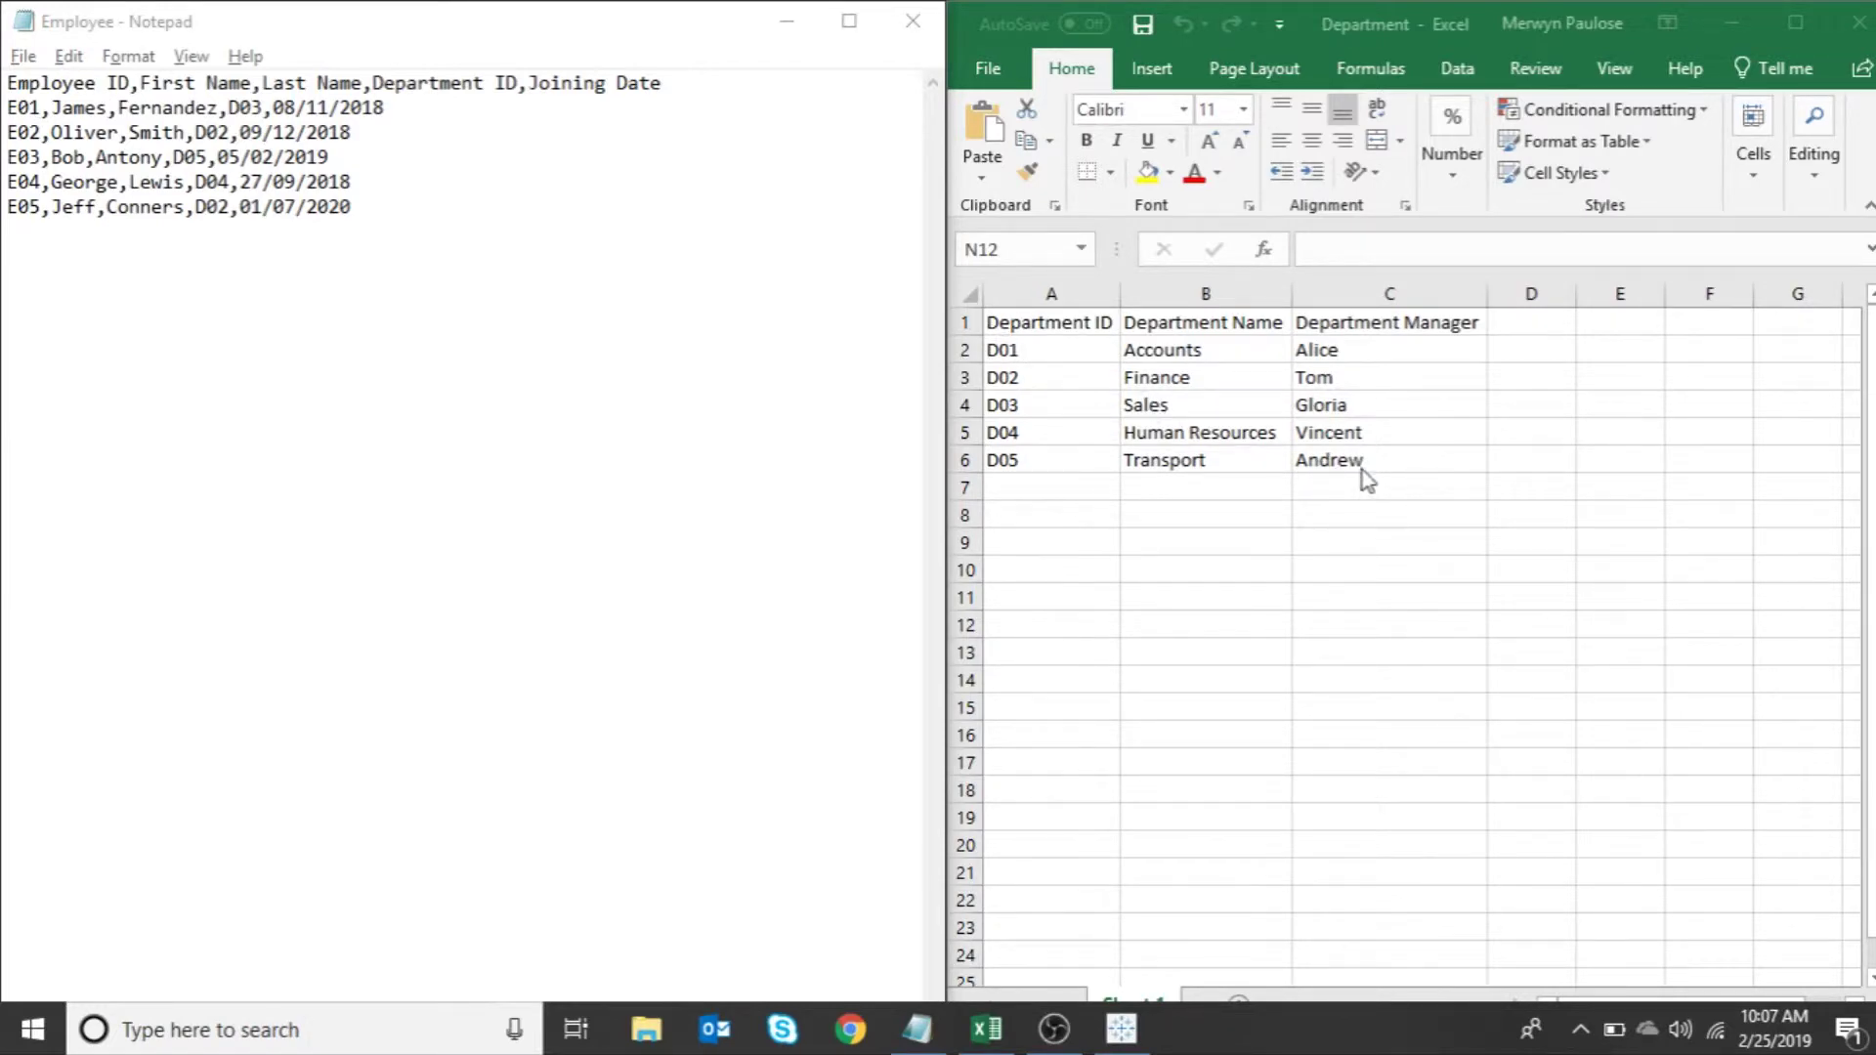
Step: After reviewing the Employee CSV and Department sheet, bring Tableau's start page to the front
left_click(1120, 1028)
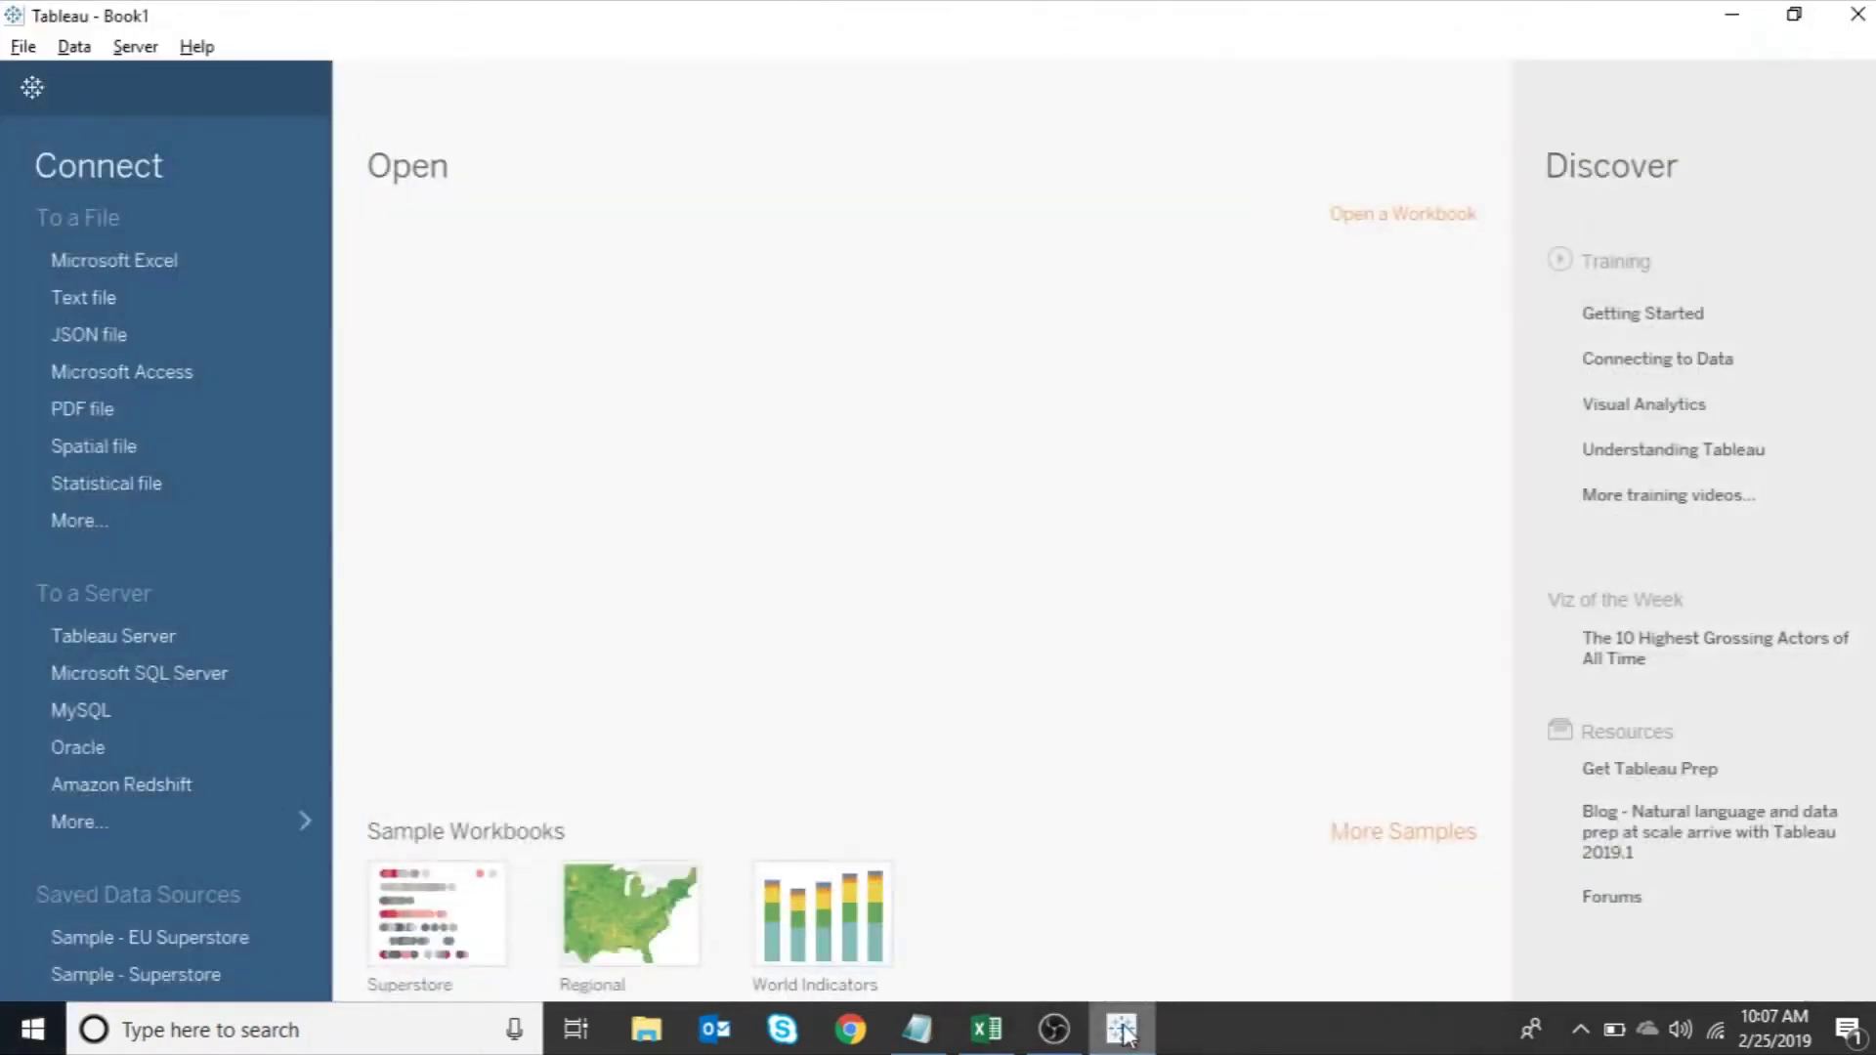
Step: Connect Employee.csv from the Desktop as a text-file data source
left_click(137, 297)
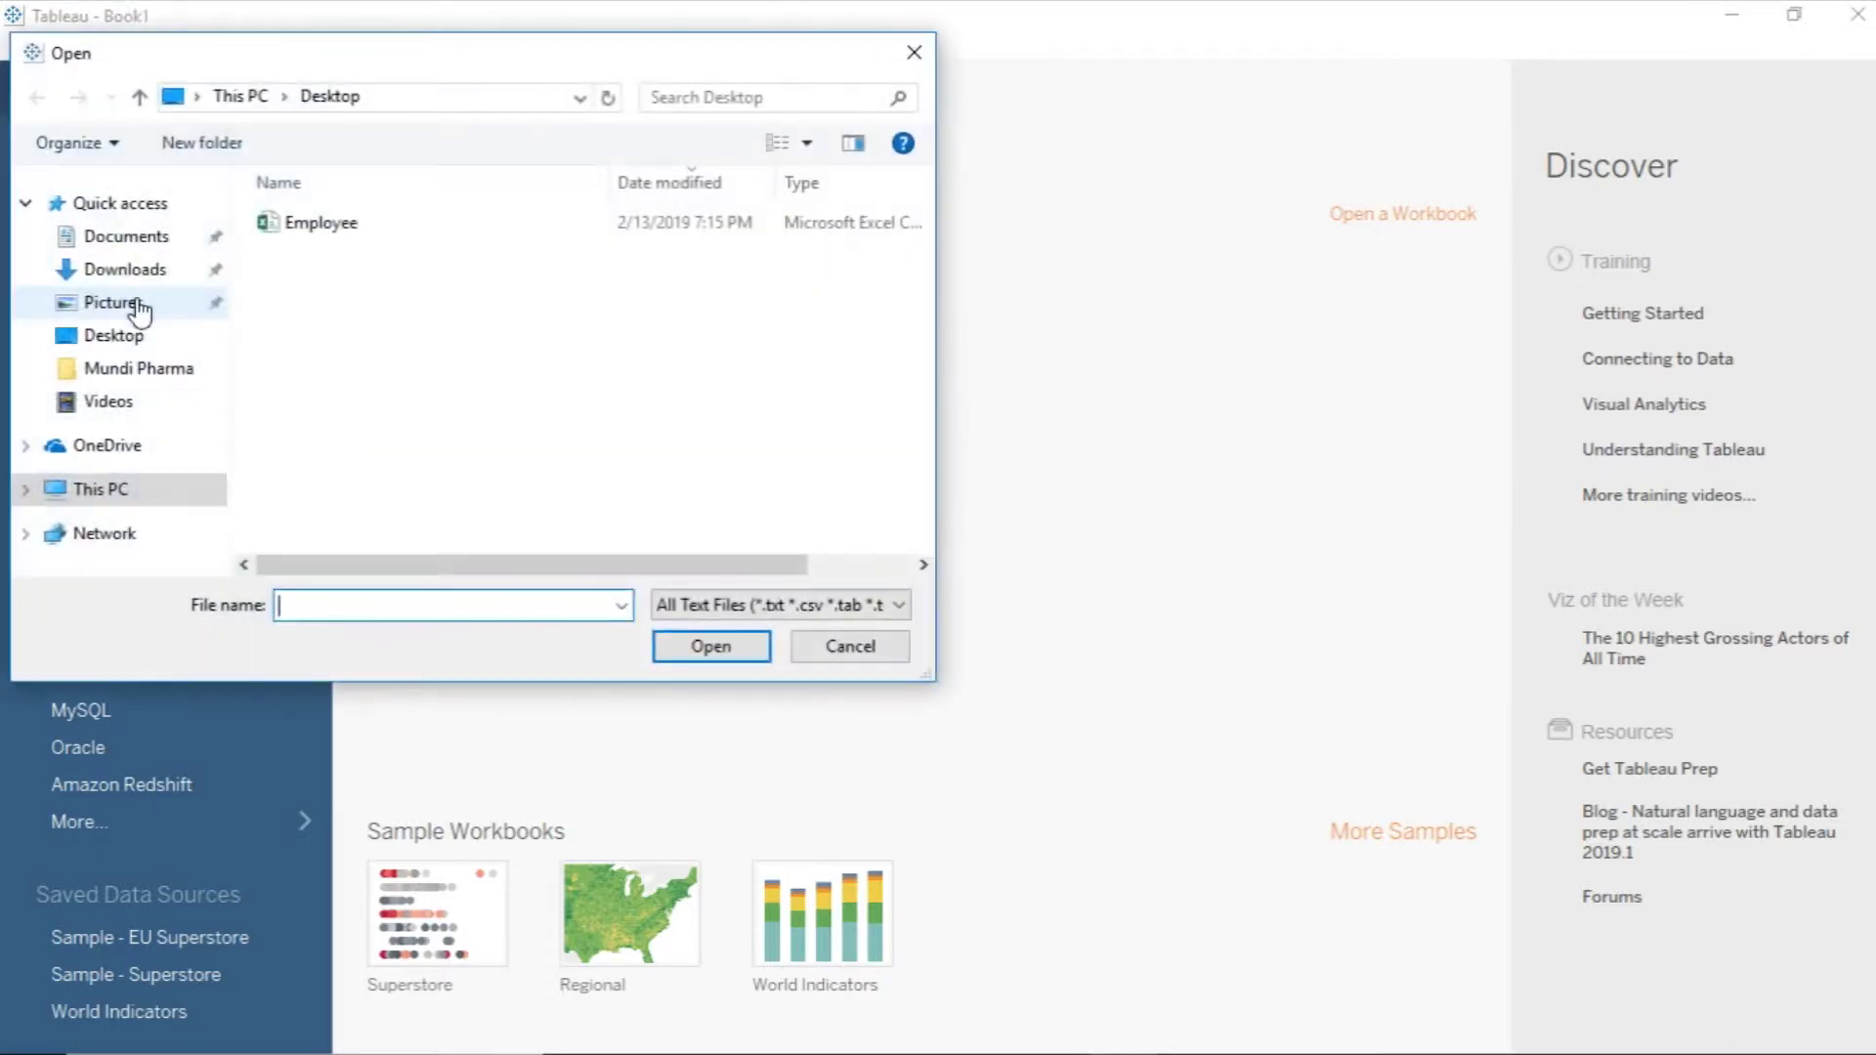
left_click(320, 224)
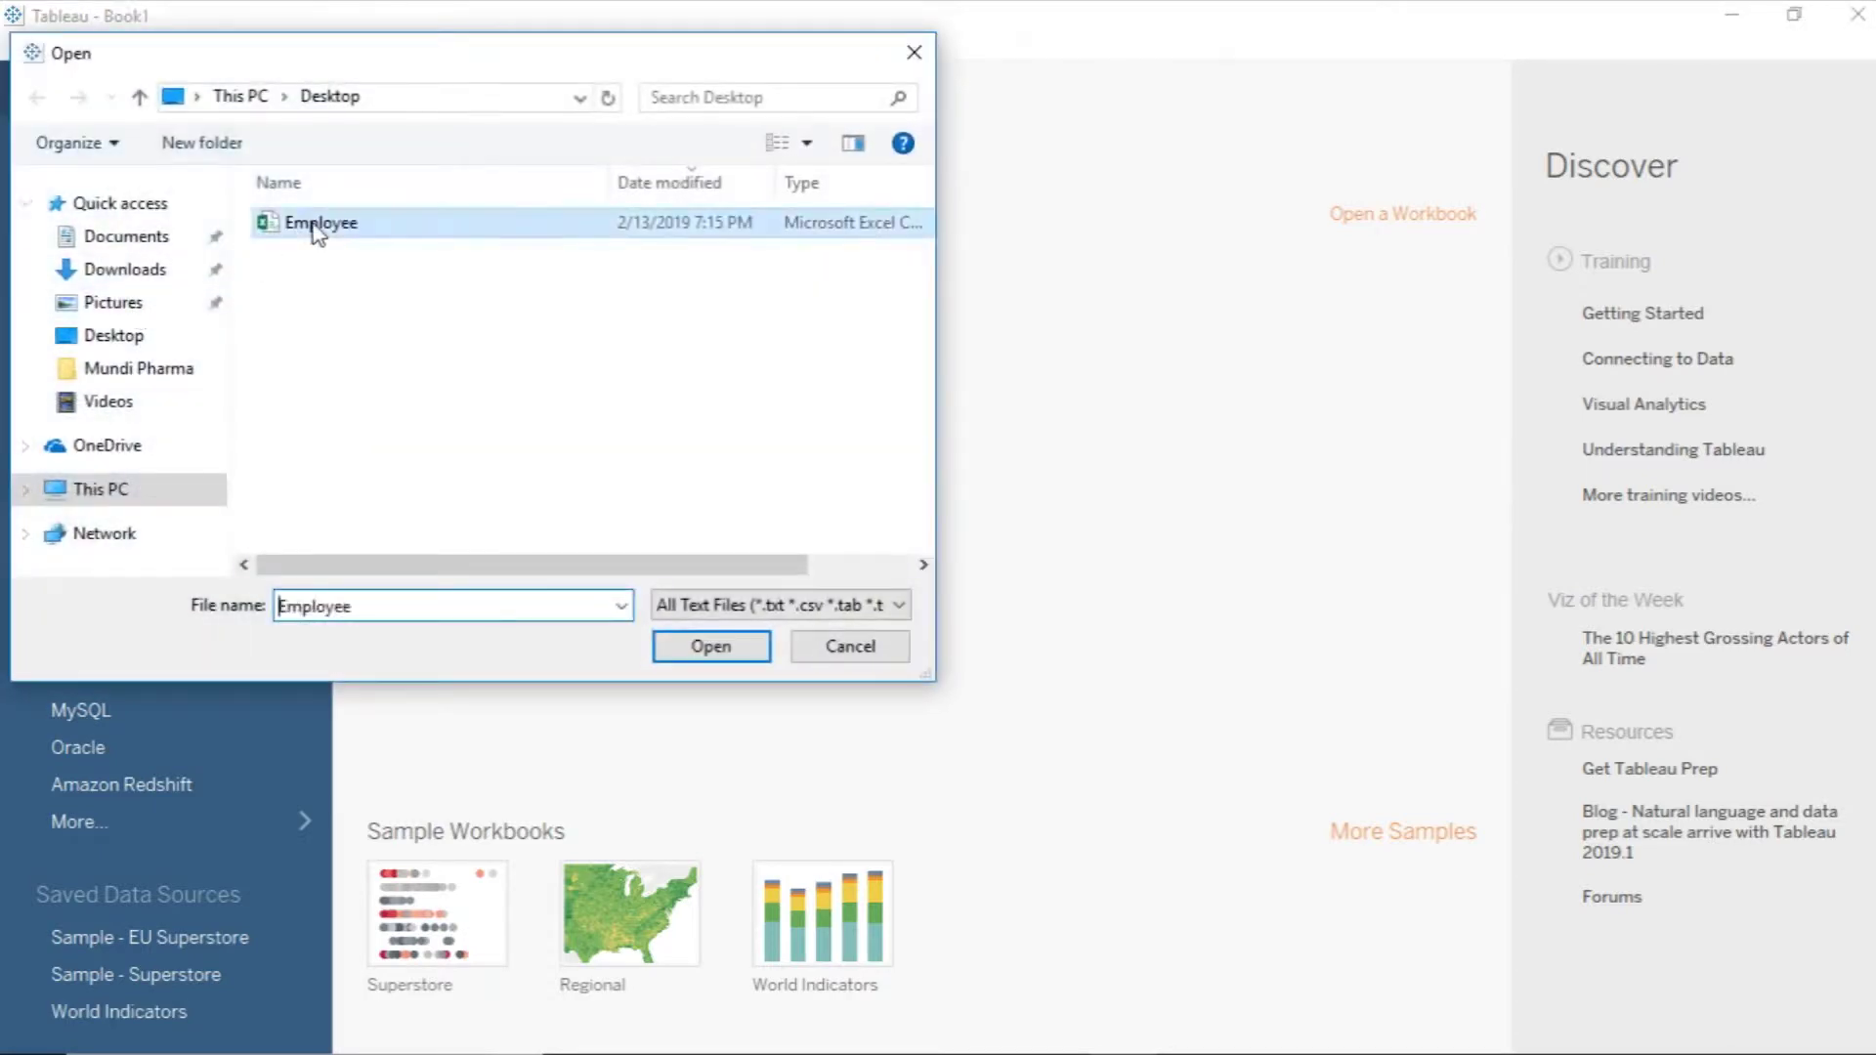
left_click(709, 646)
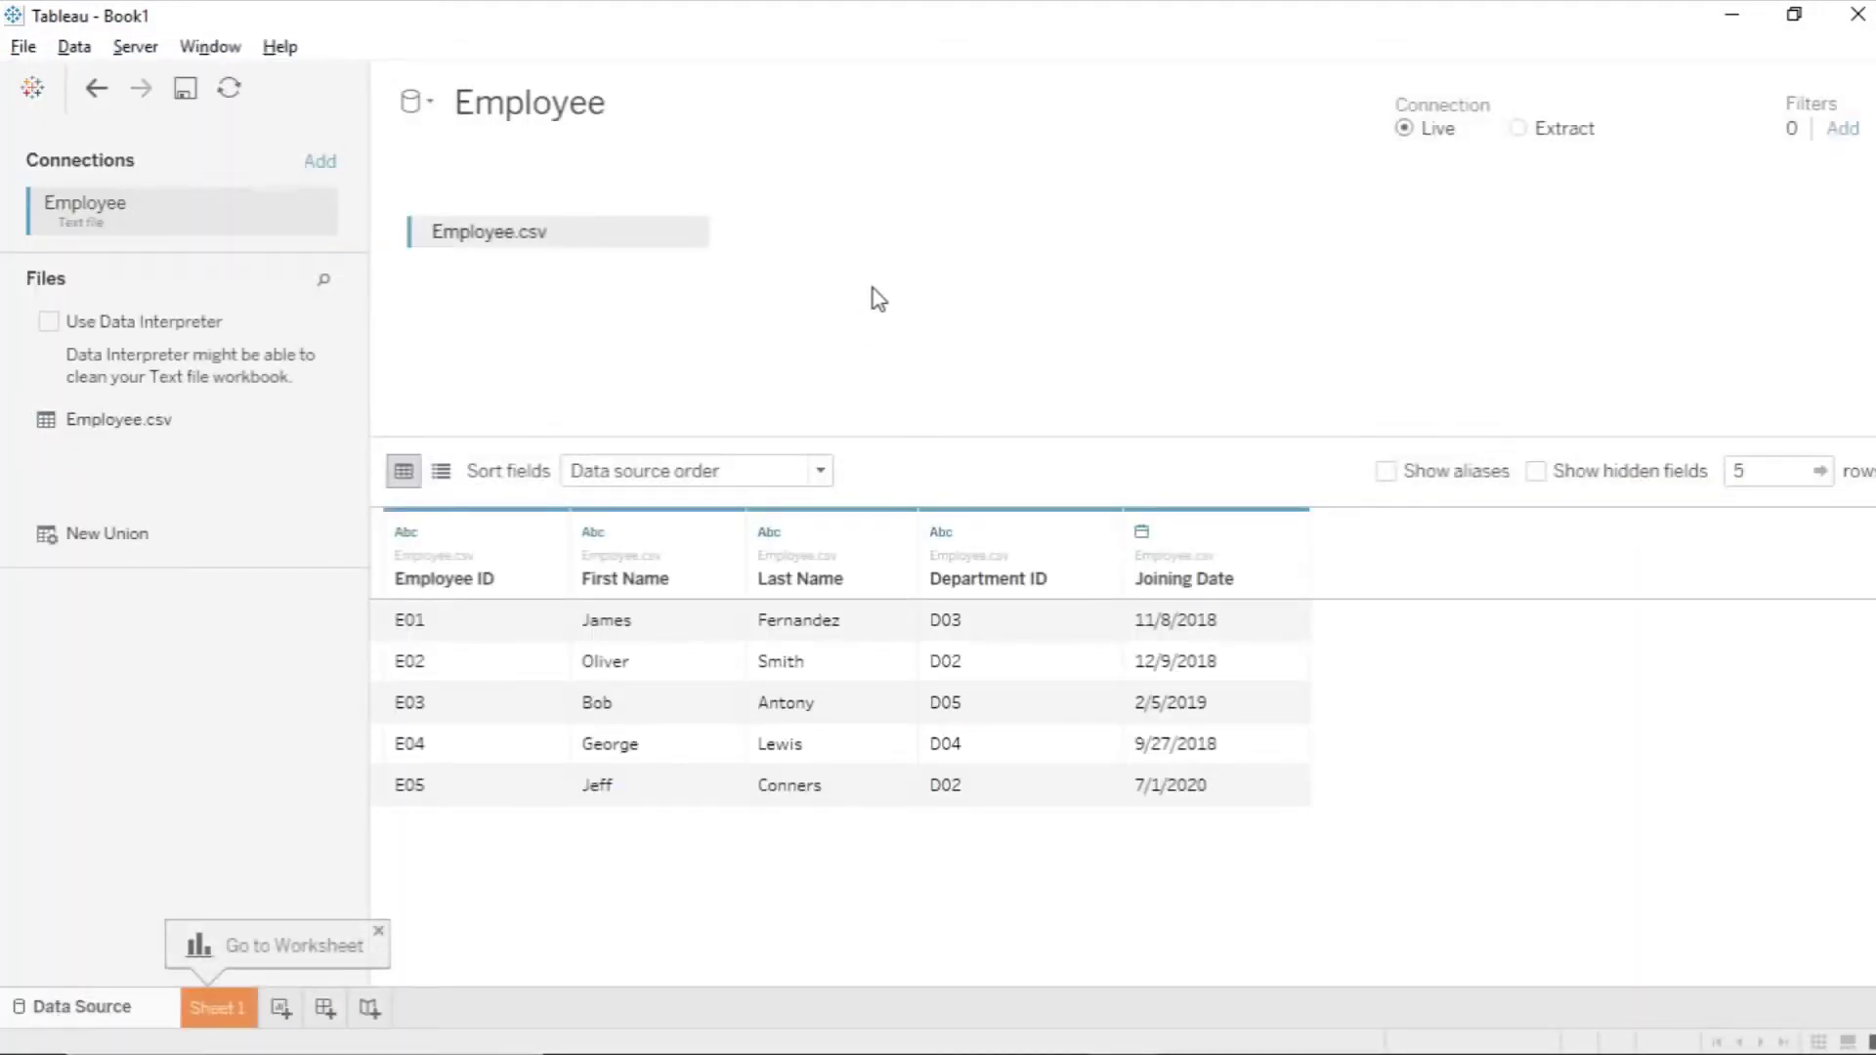
left_click(323, 165)
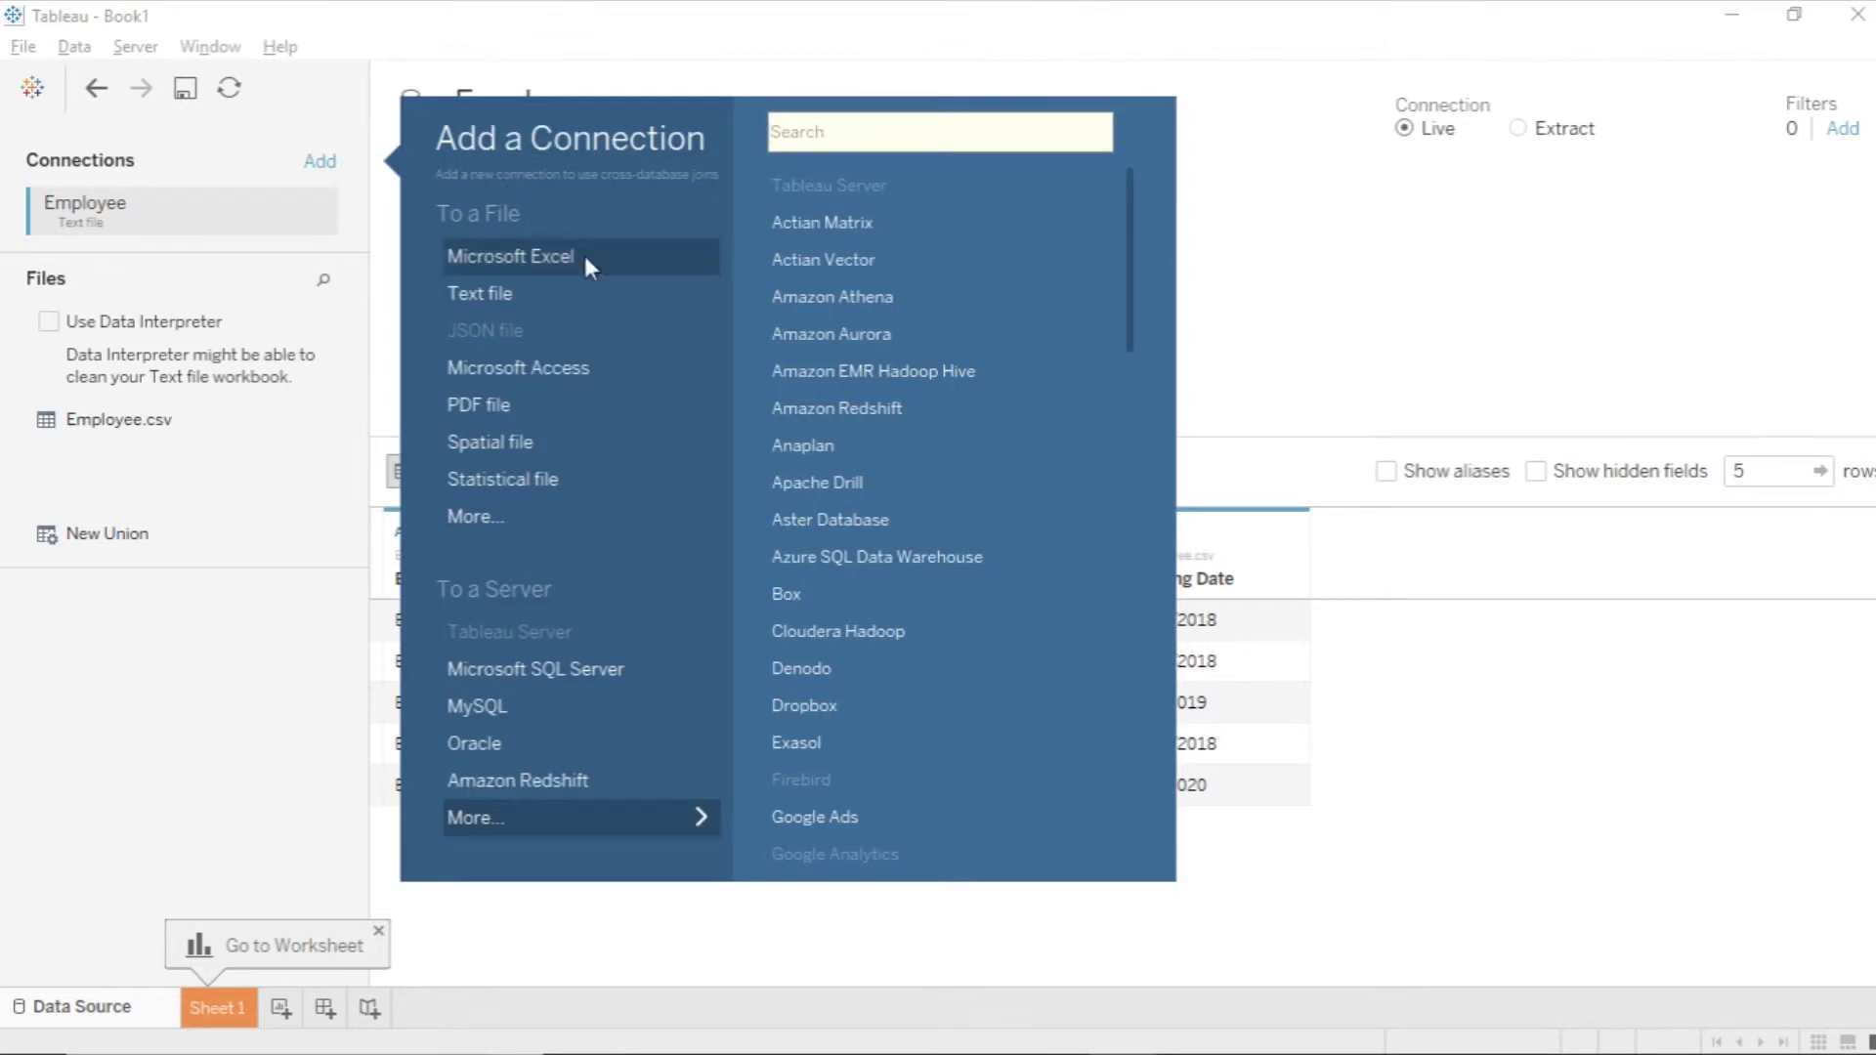
Step: Add the Department.xlsx Excel workbook and rename its Sheet 1 table to Department
left_click(549, 258)
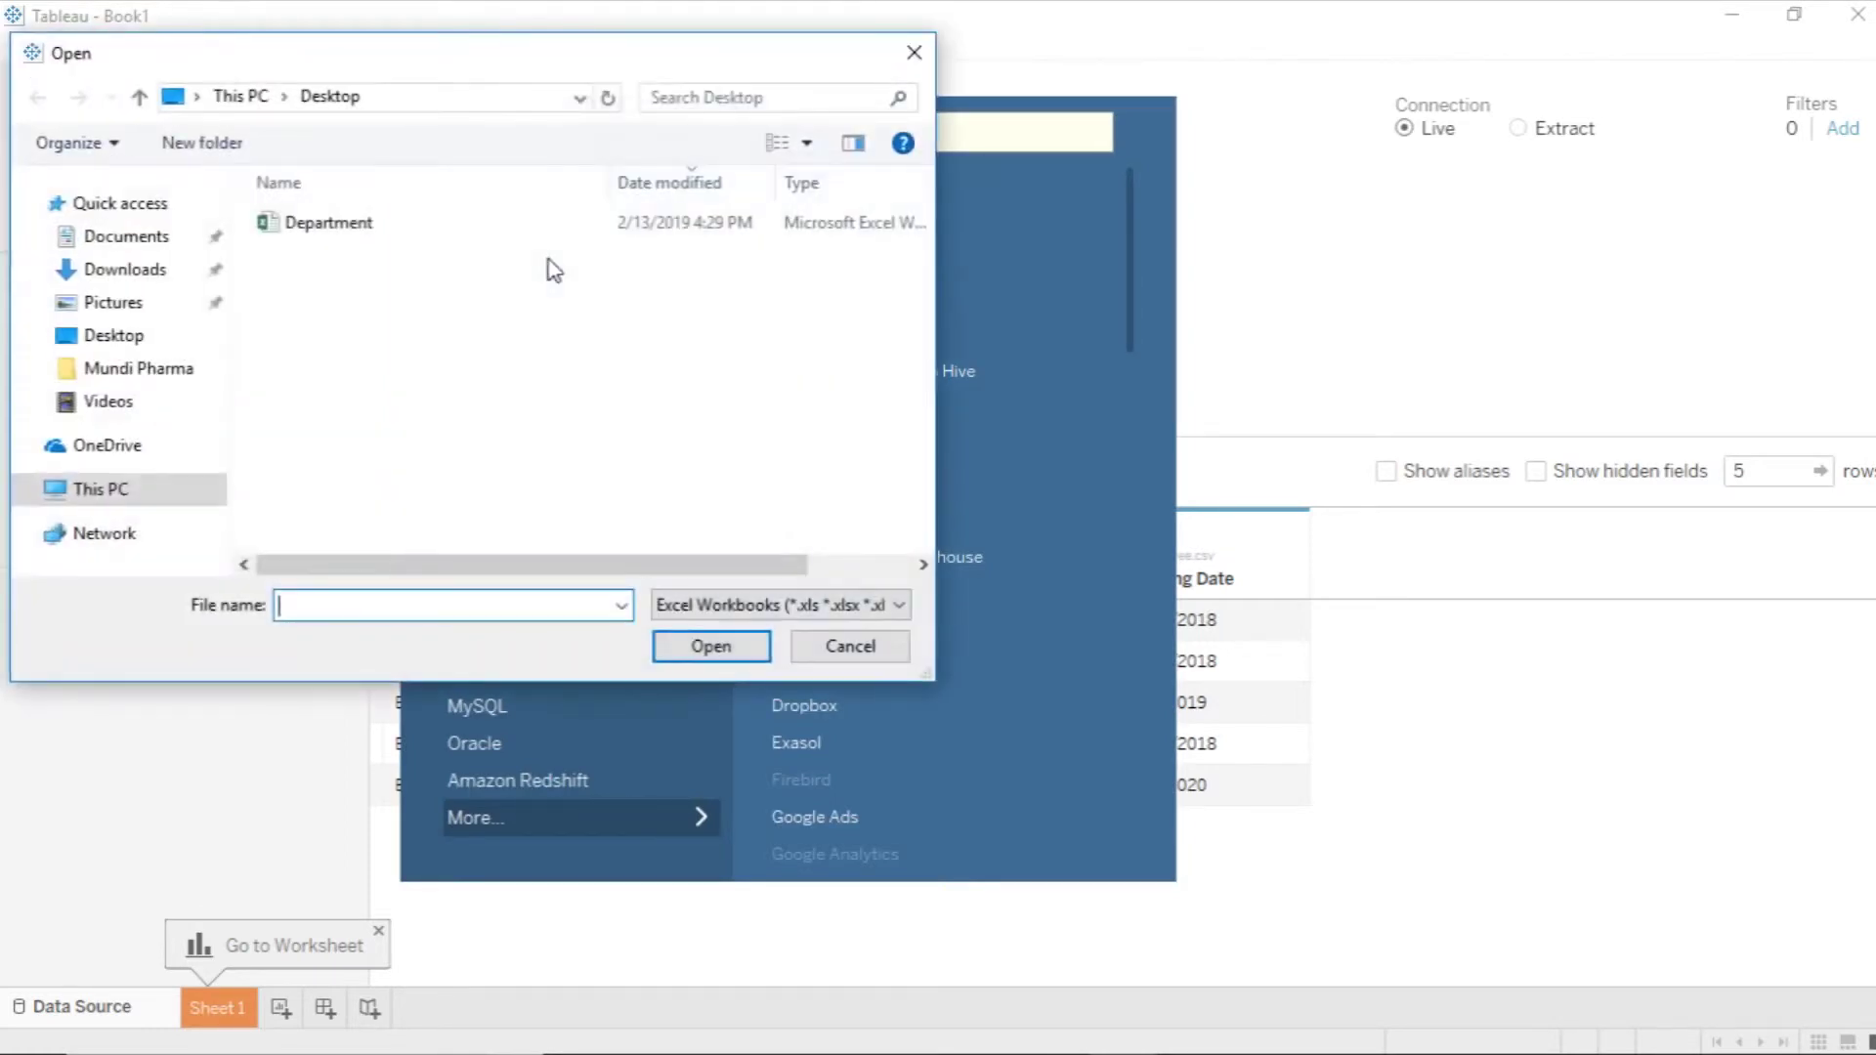
double_click(329, 222)
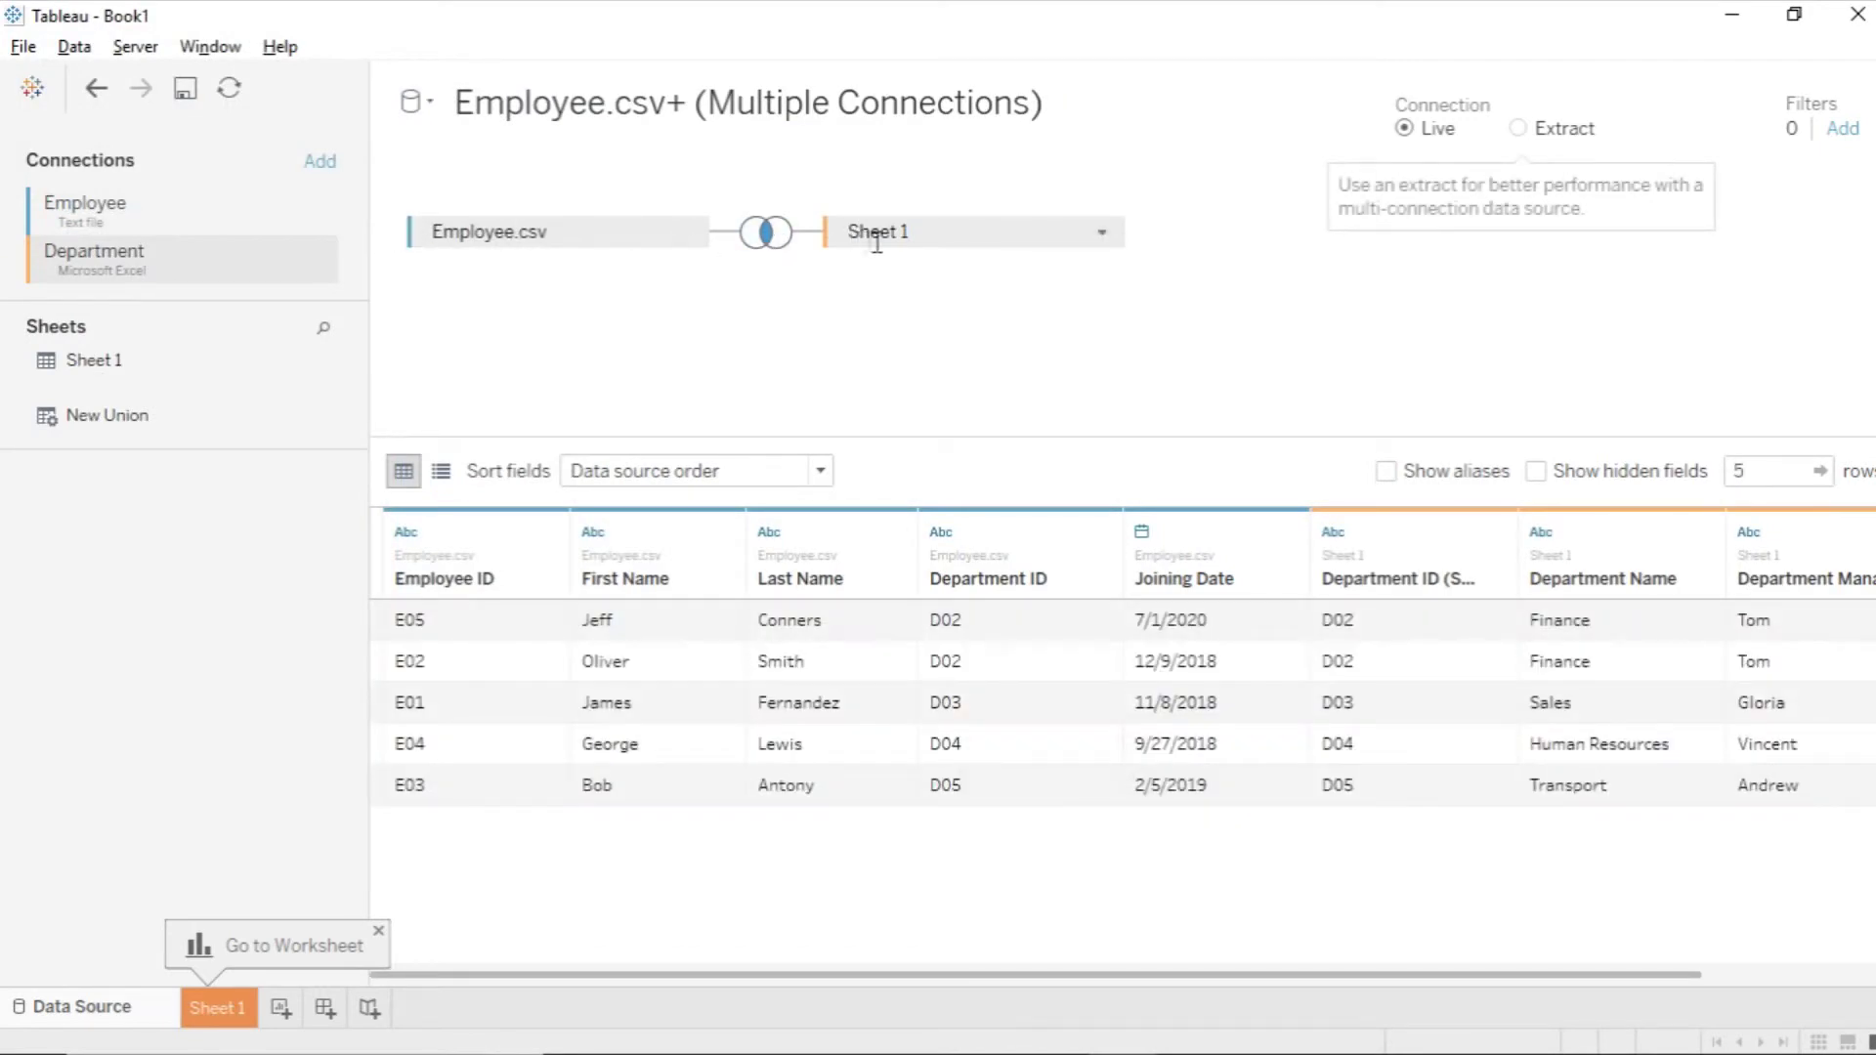
double_click(877, 234)
type("De")
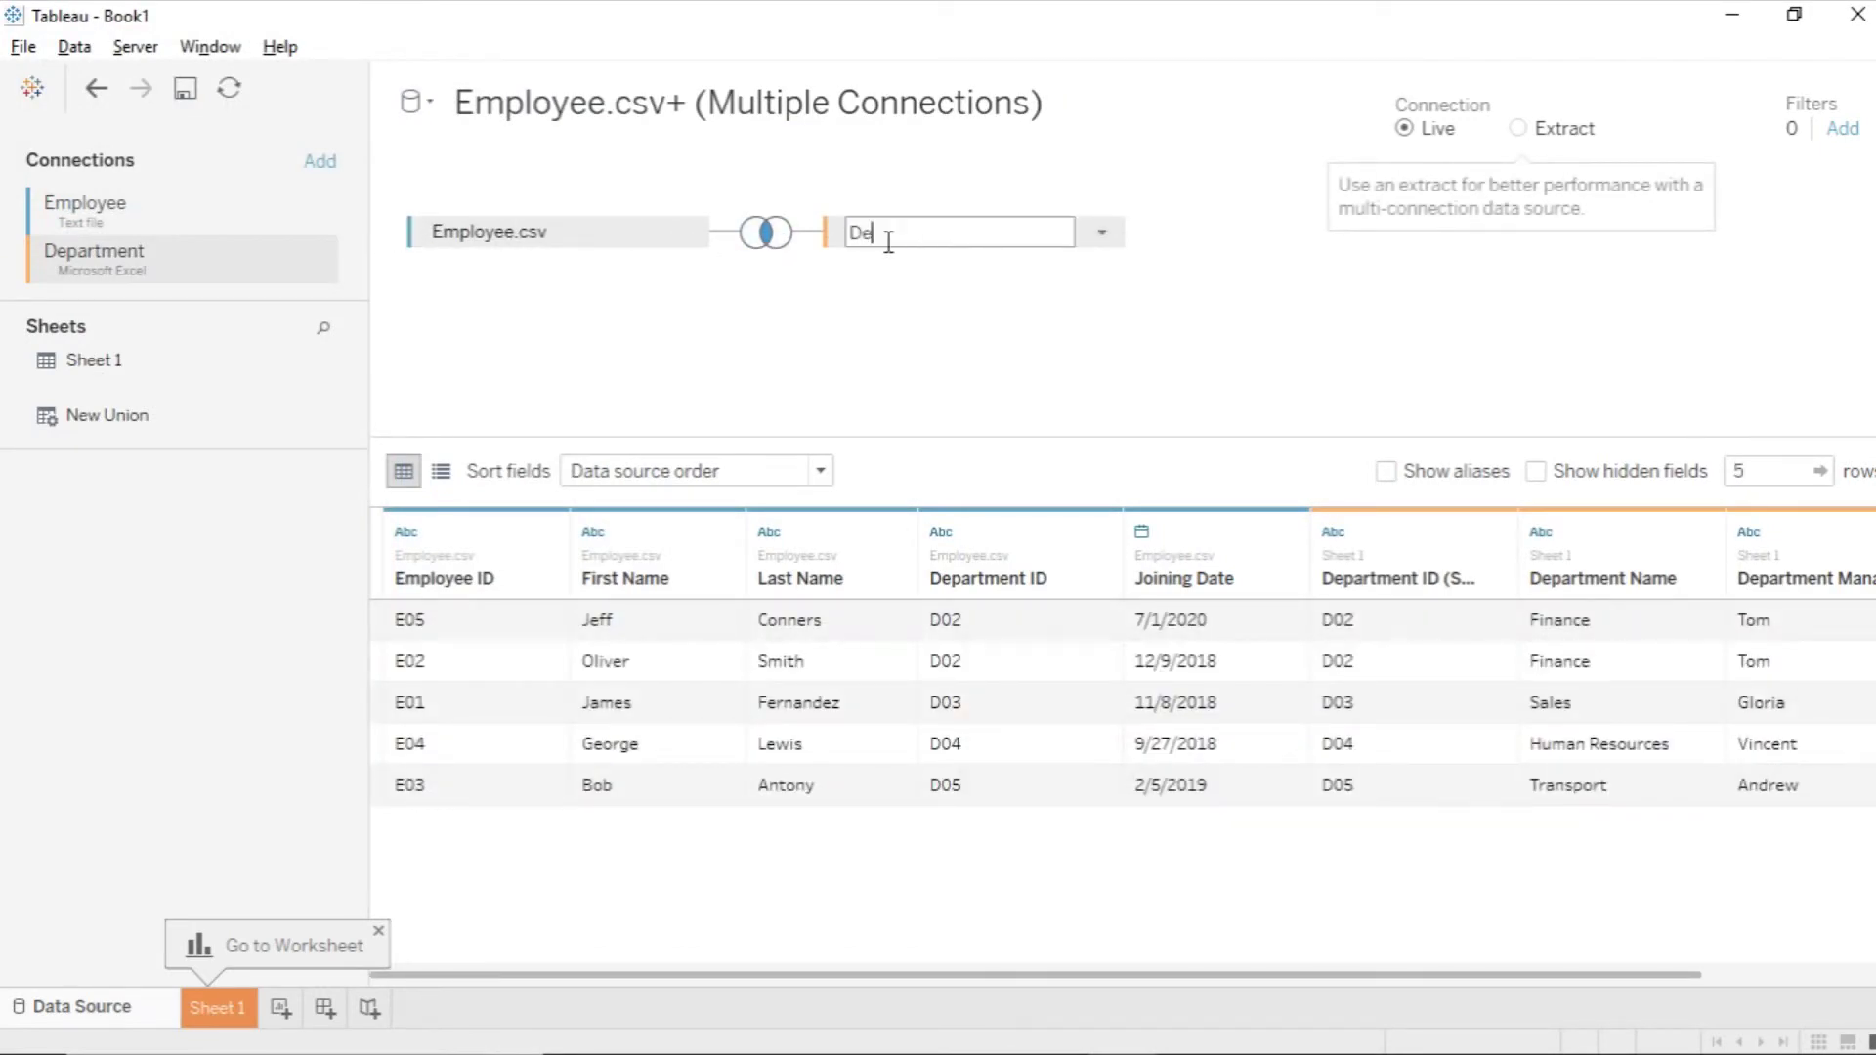
type("partment")
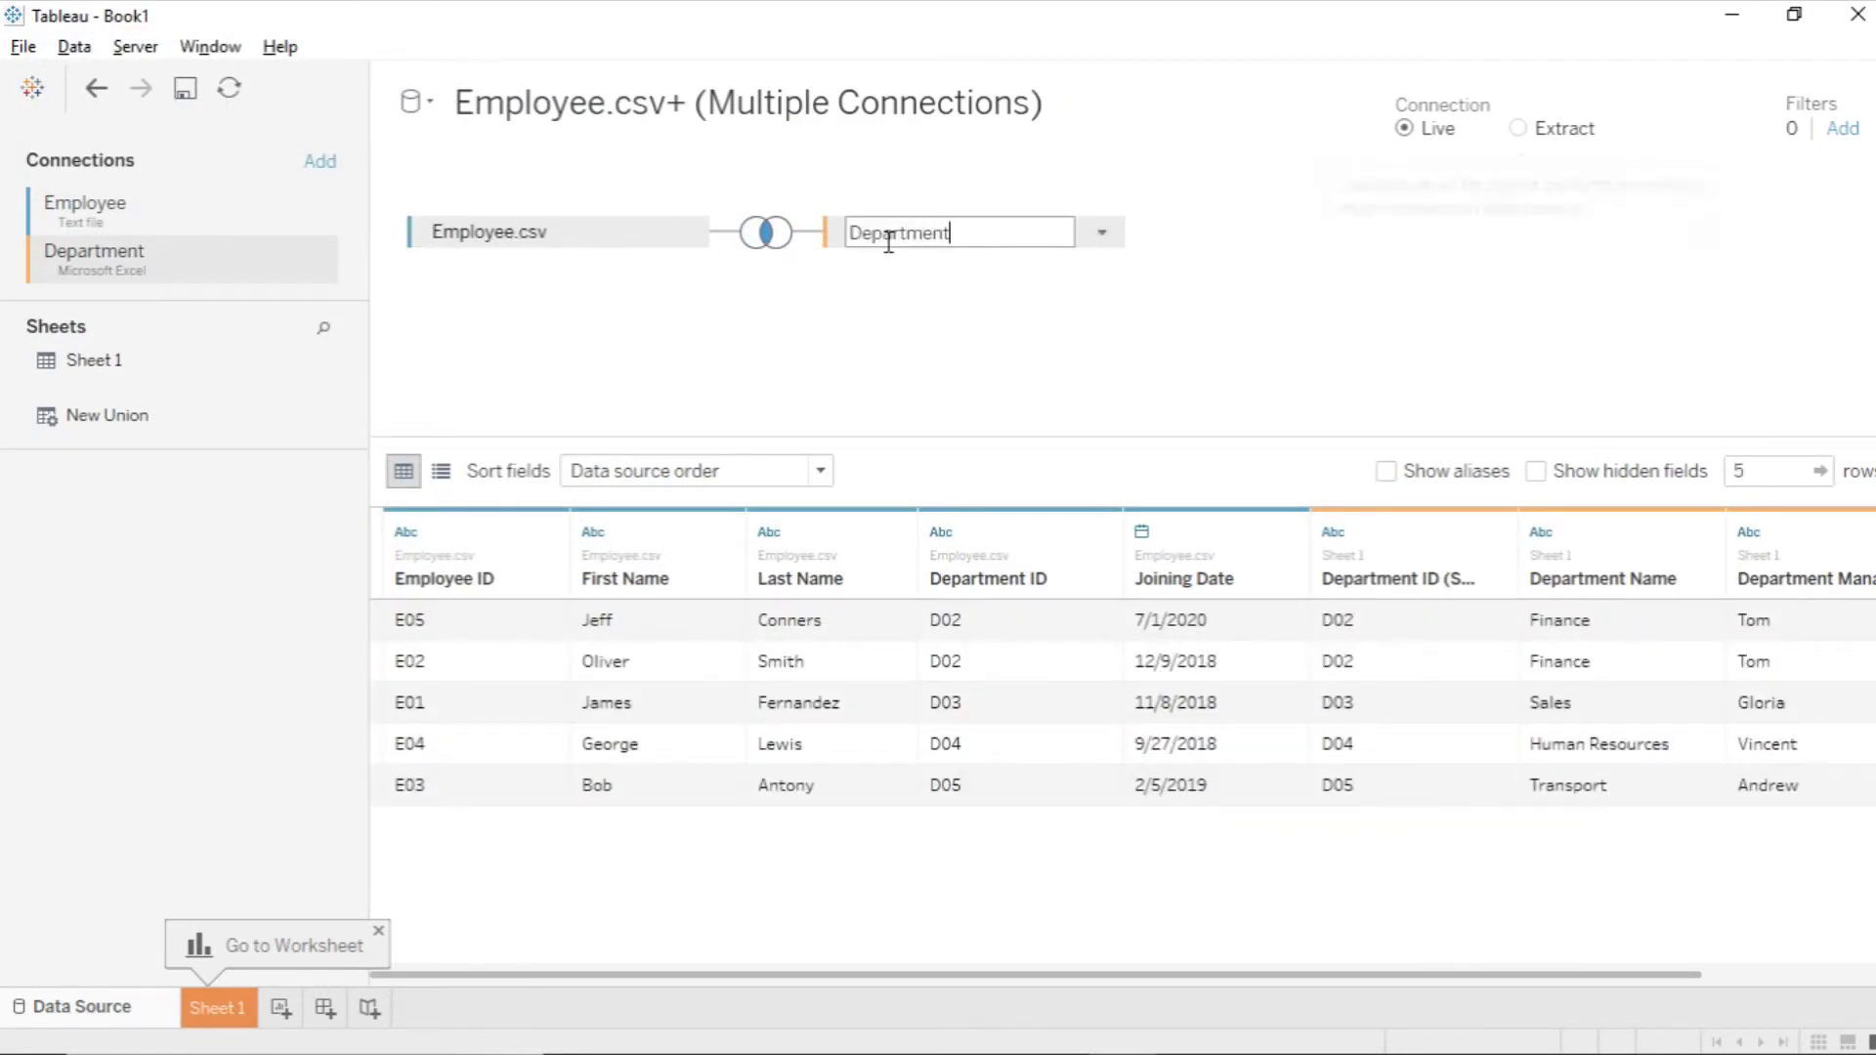
Step: Rename the Employee.csv table to Employee
double_click(584, 230)
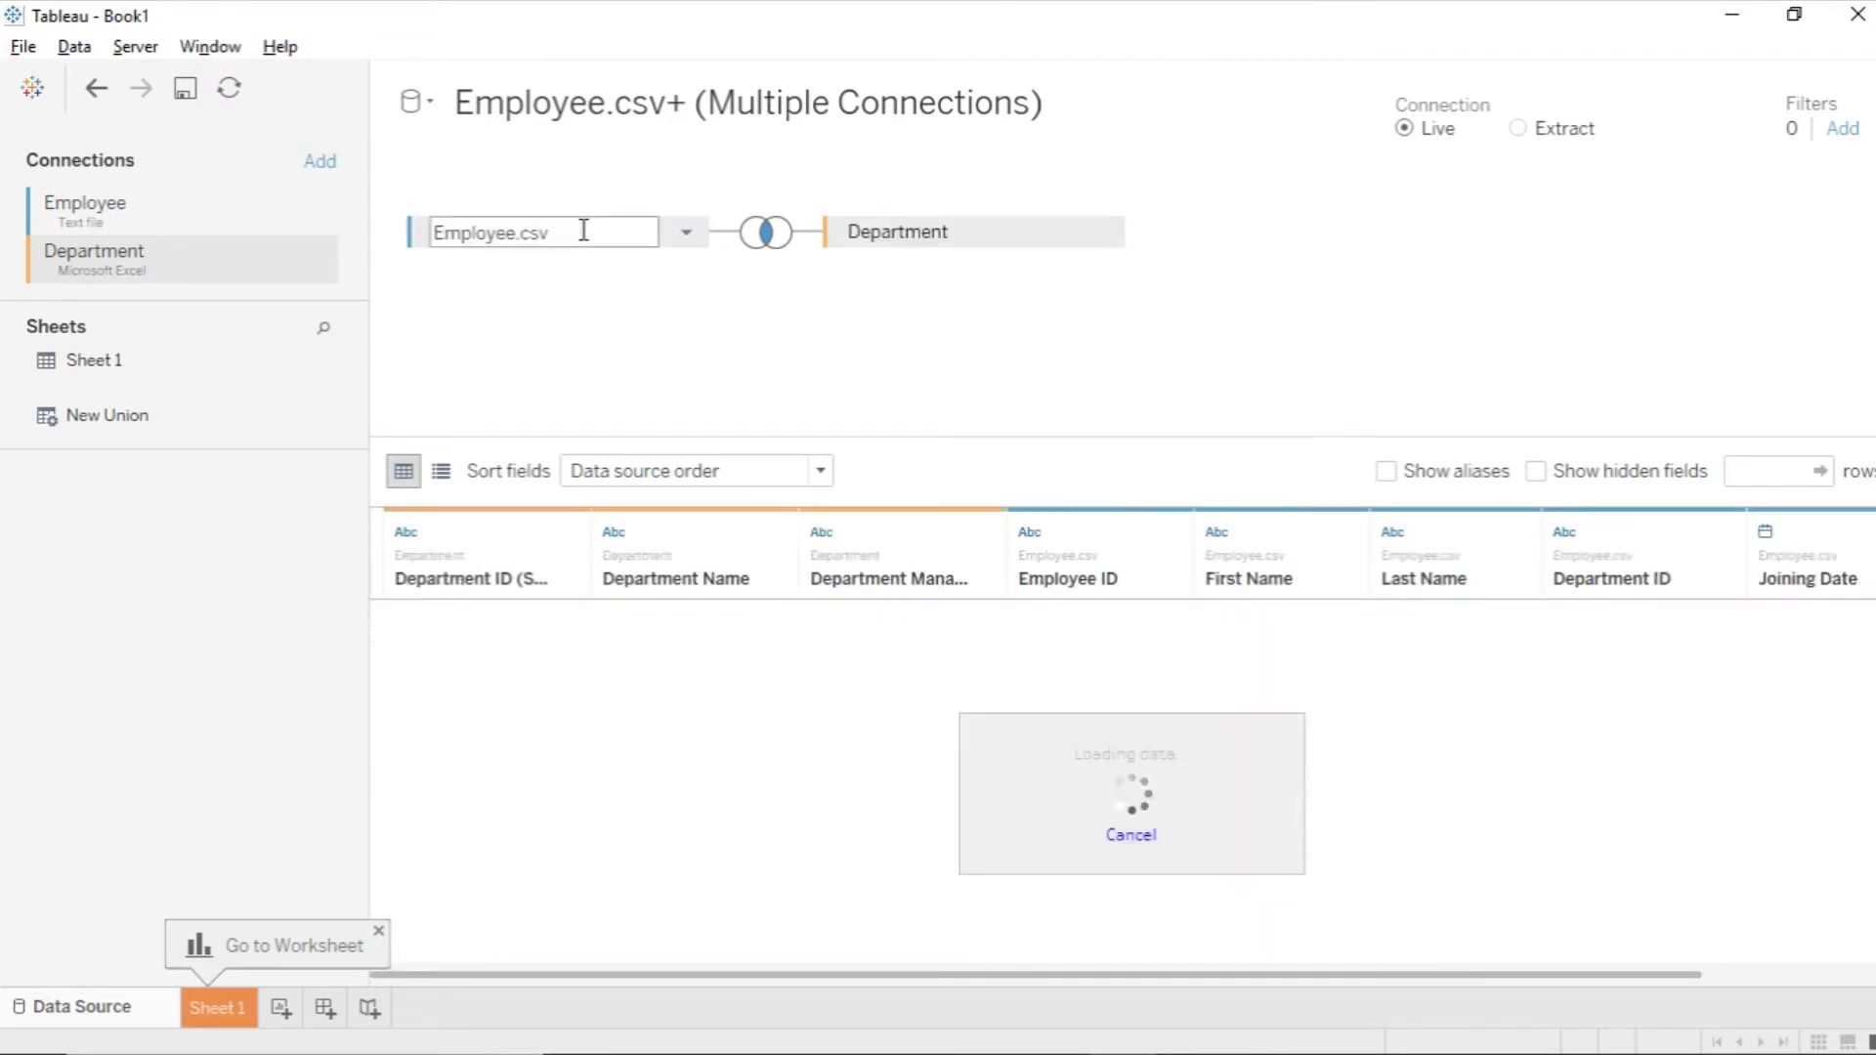
key("BackSpace")
key("BackSpace")
key("BackSpace")
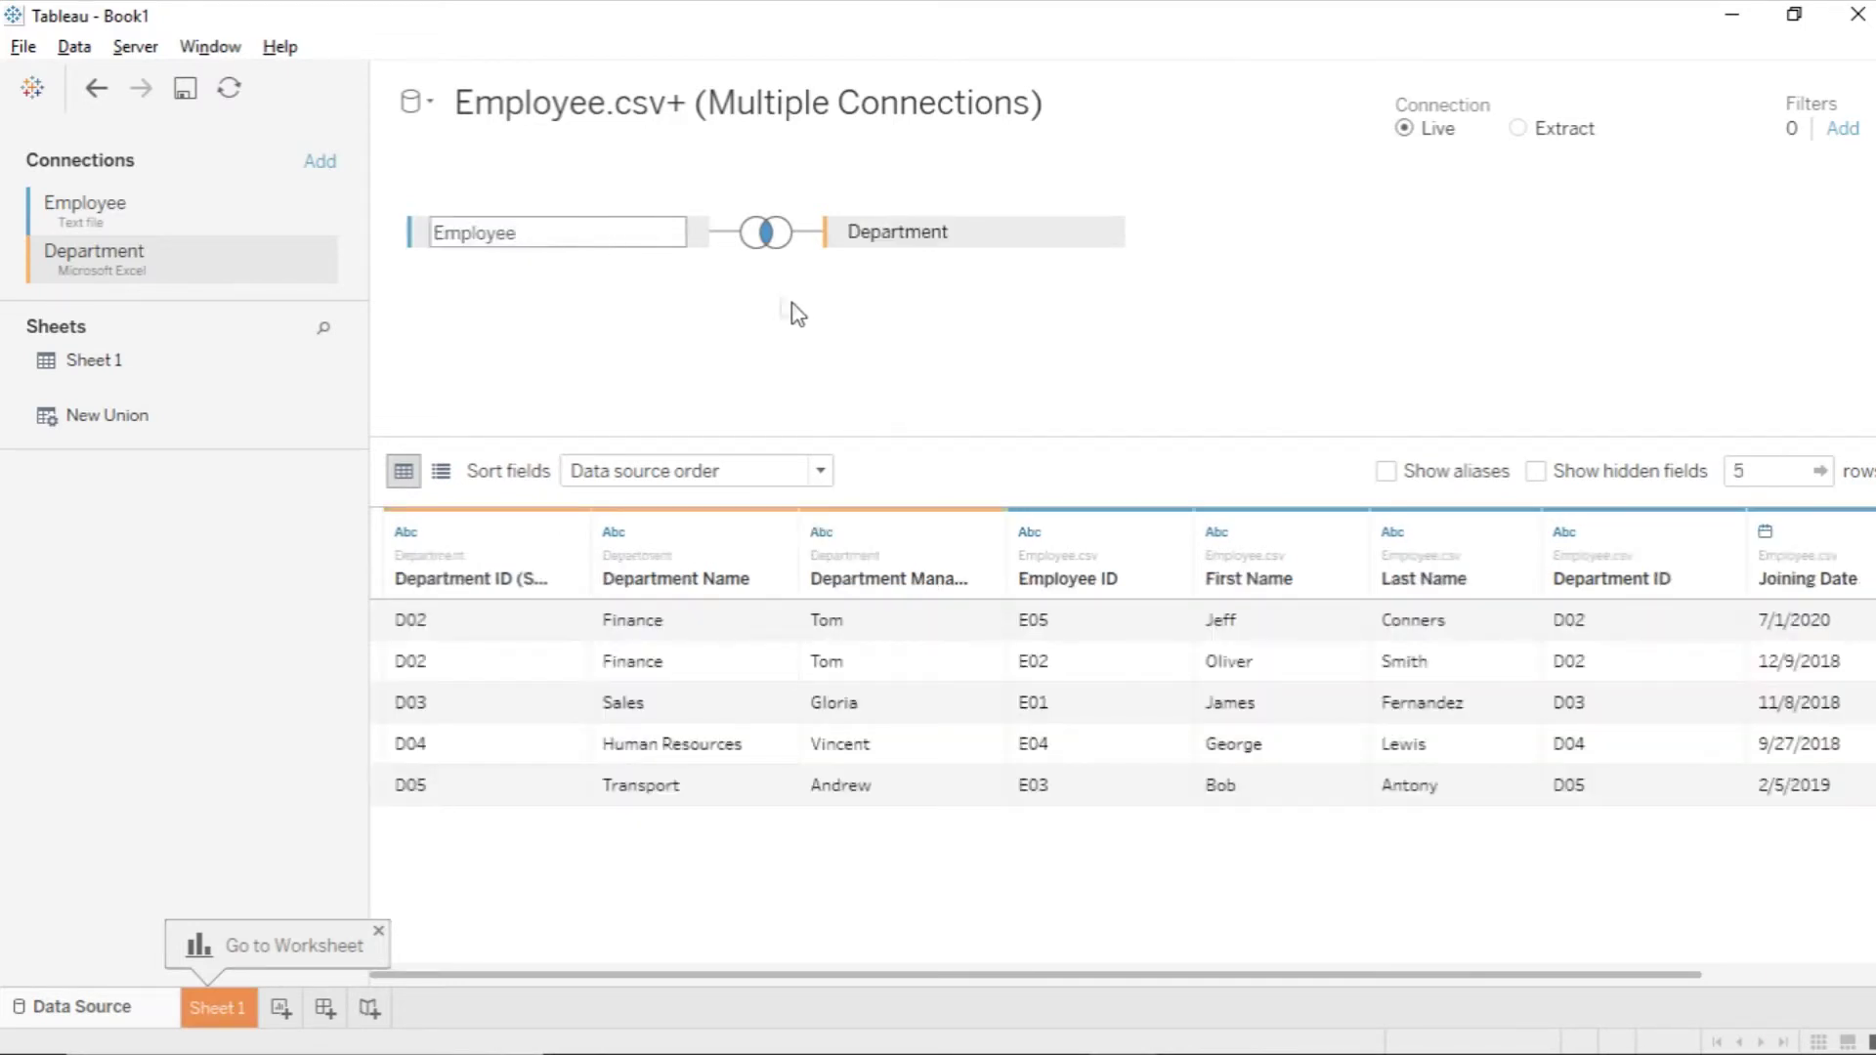
left_click(790, 313)
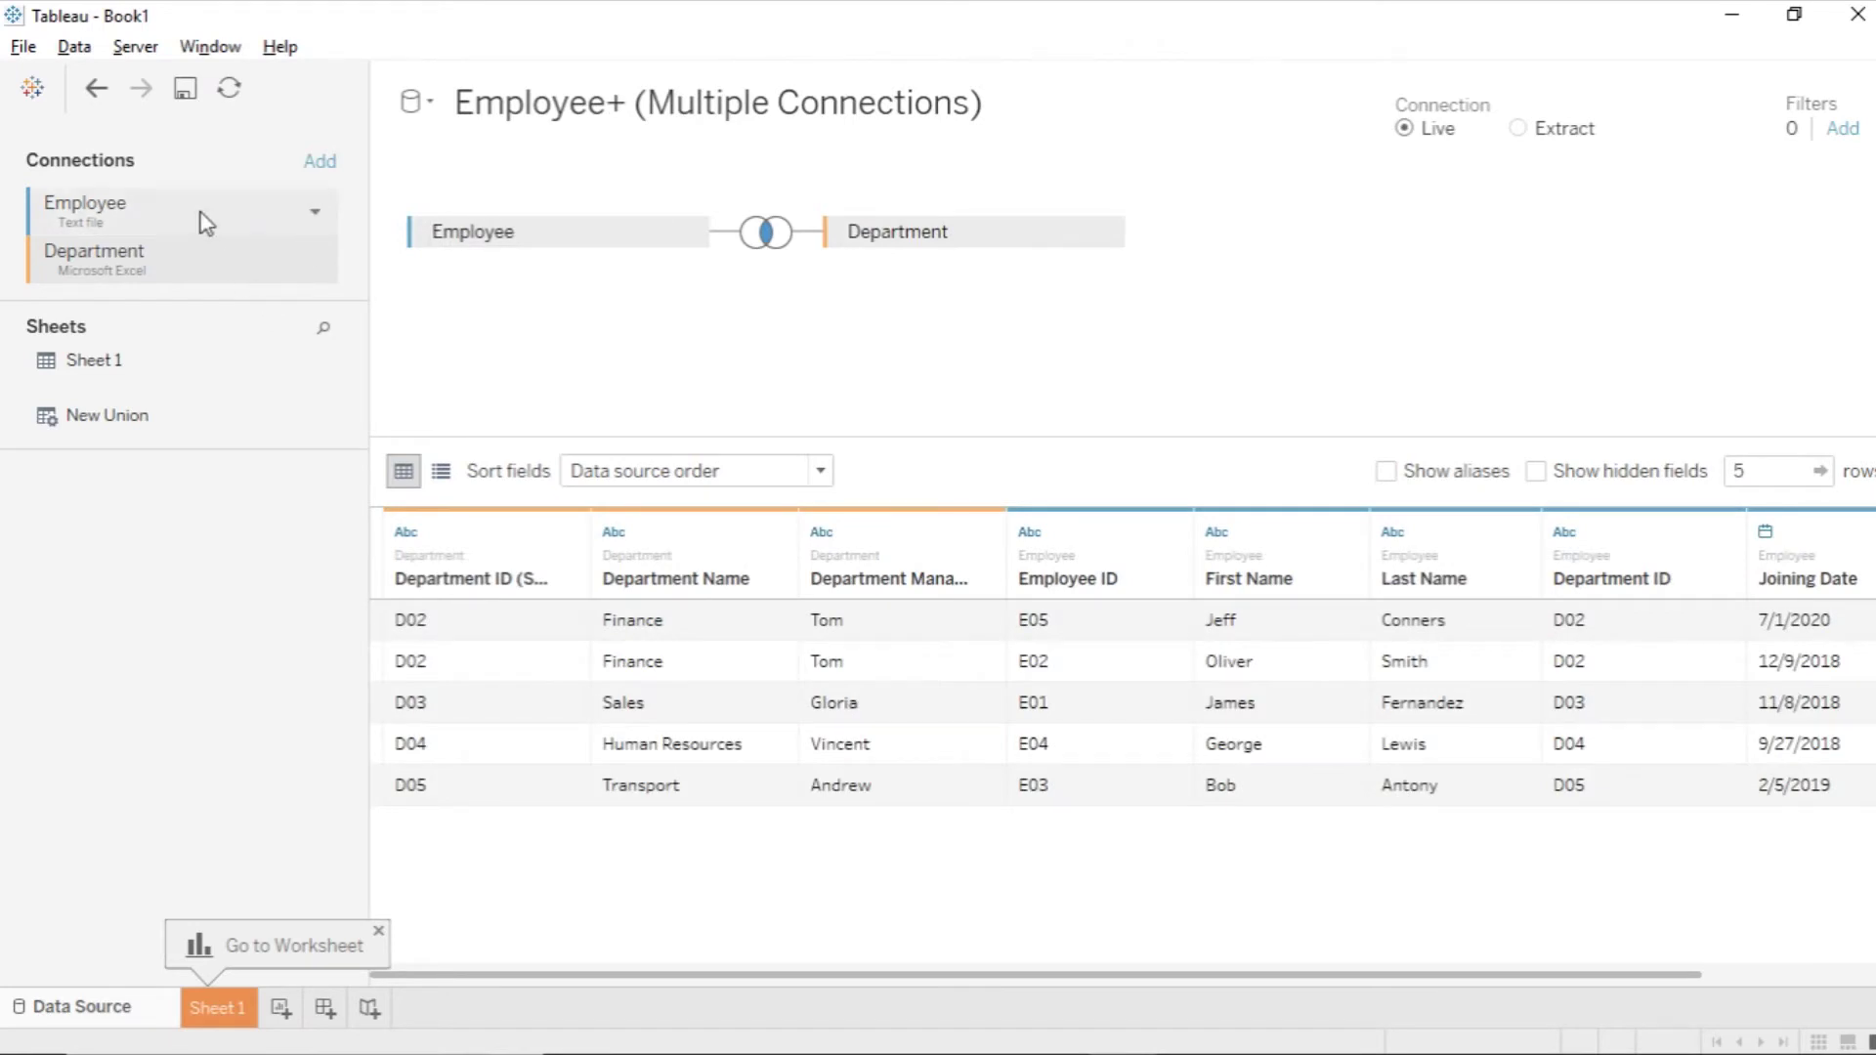
left_click(205, 212)
left_click(210, 264)
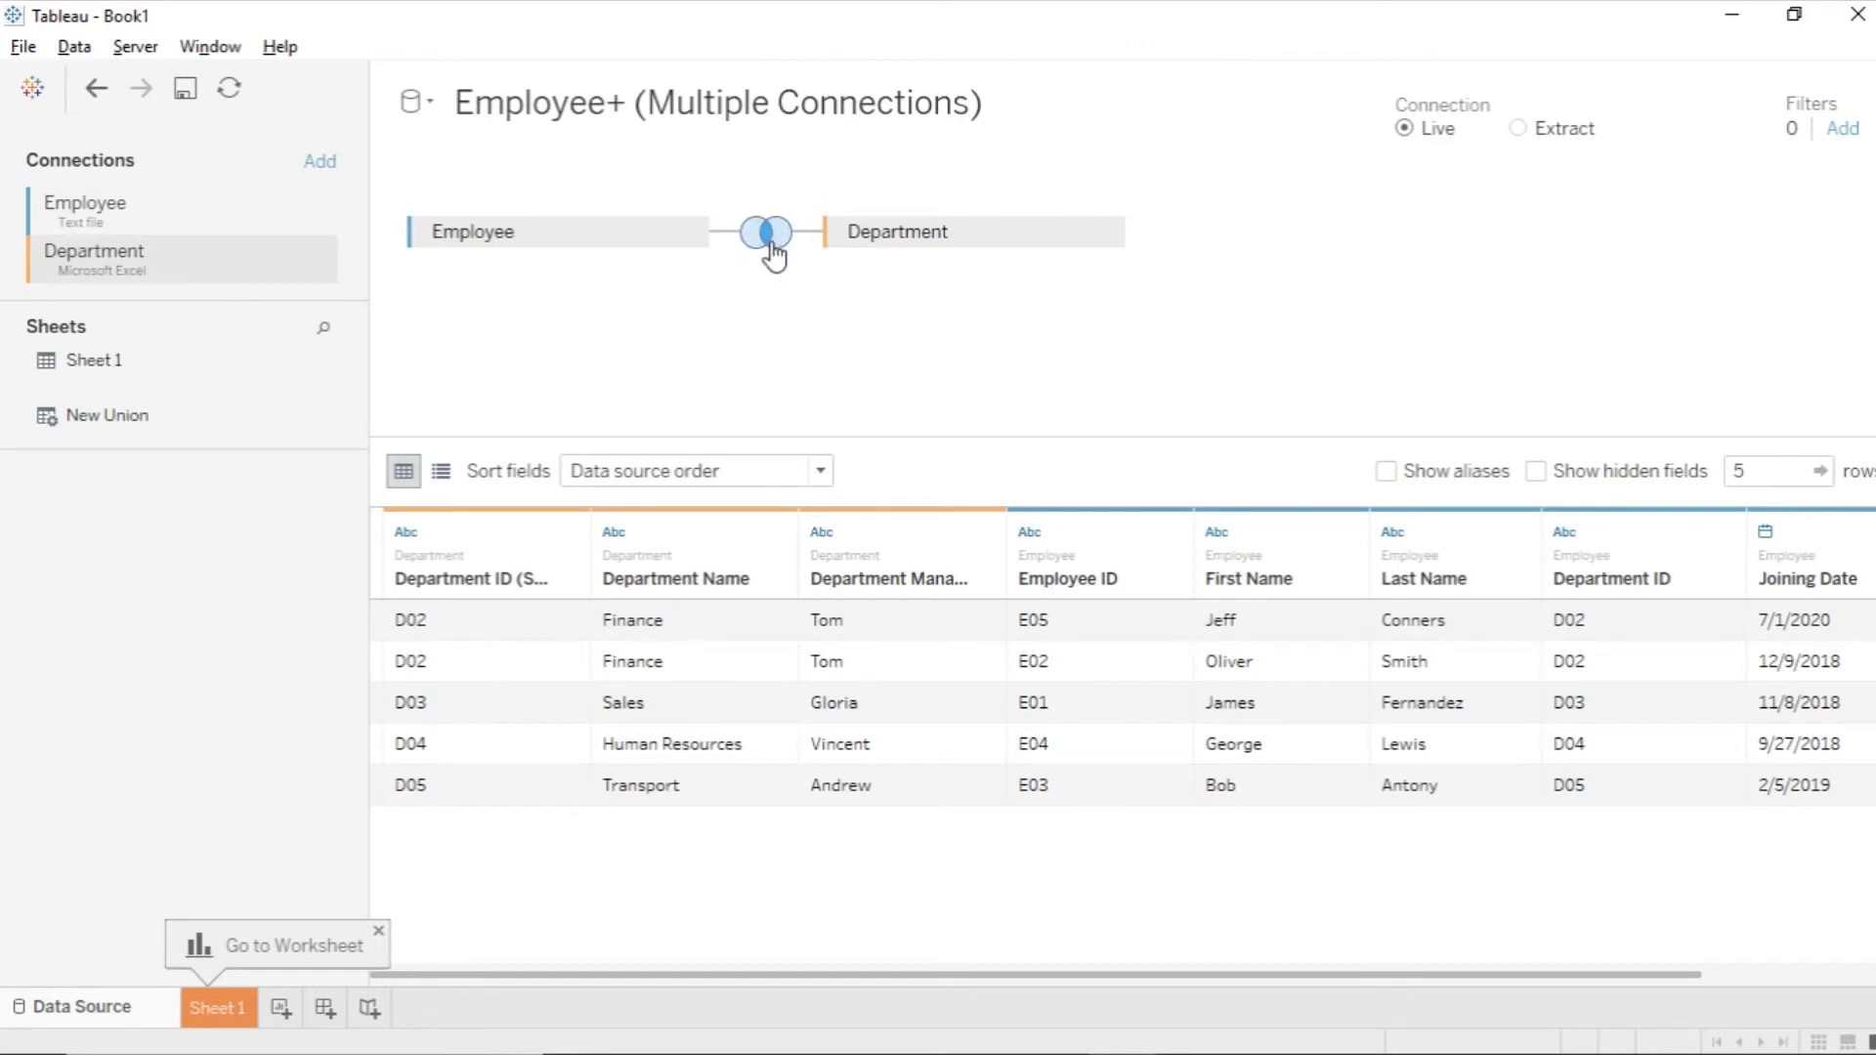
left_click(769, 241)
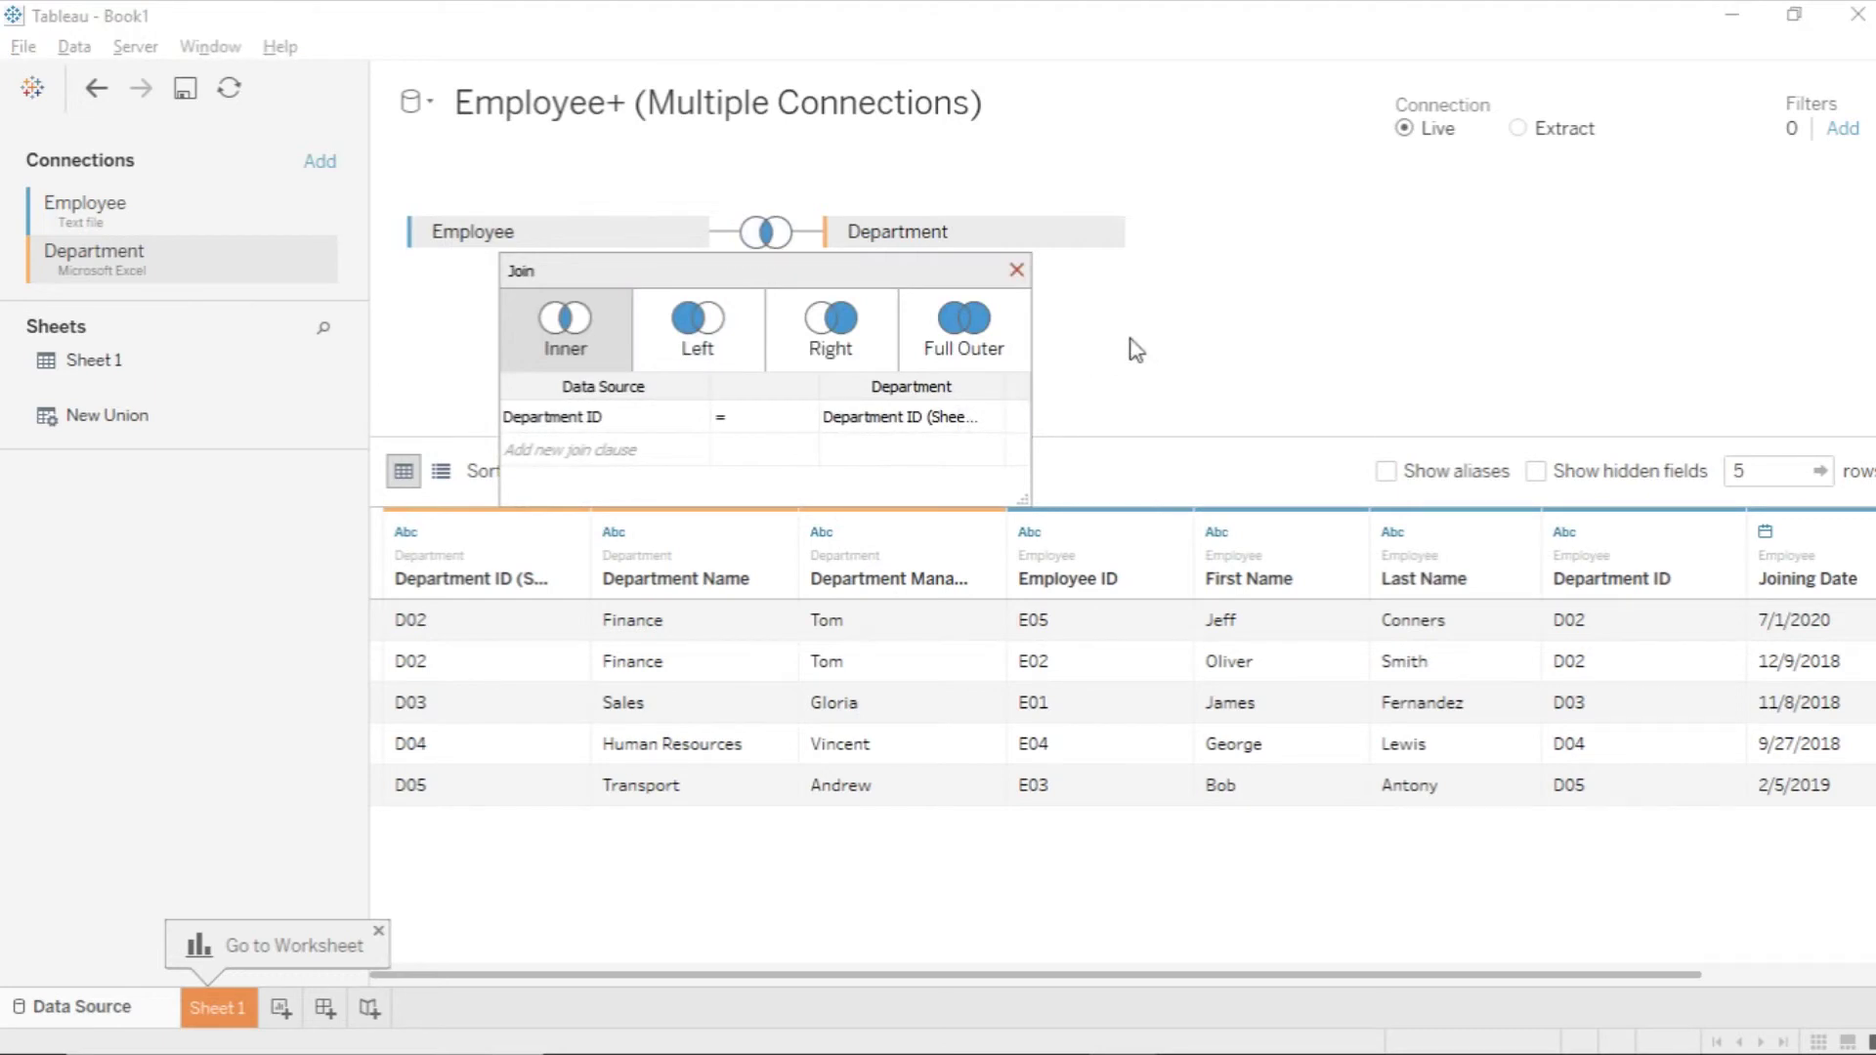
left_click(1016, 271)
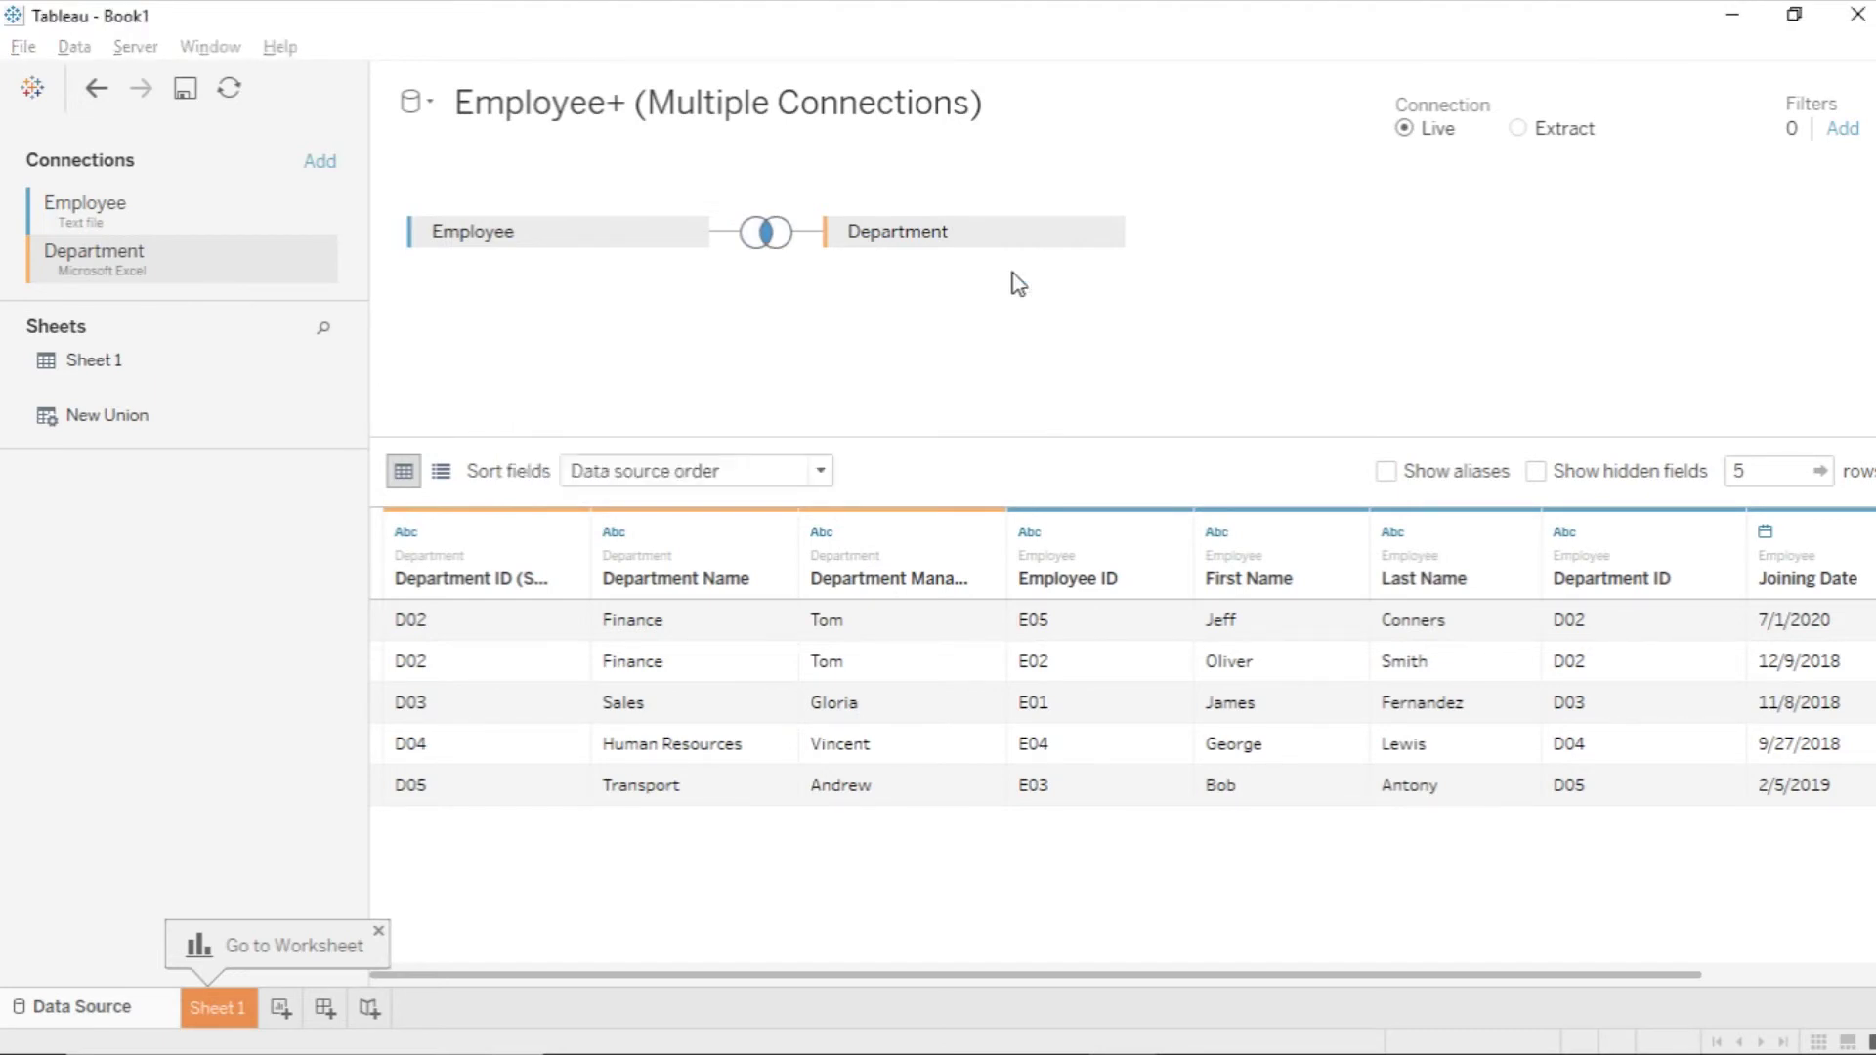